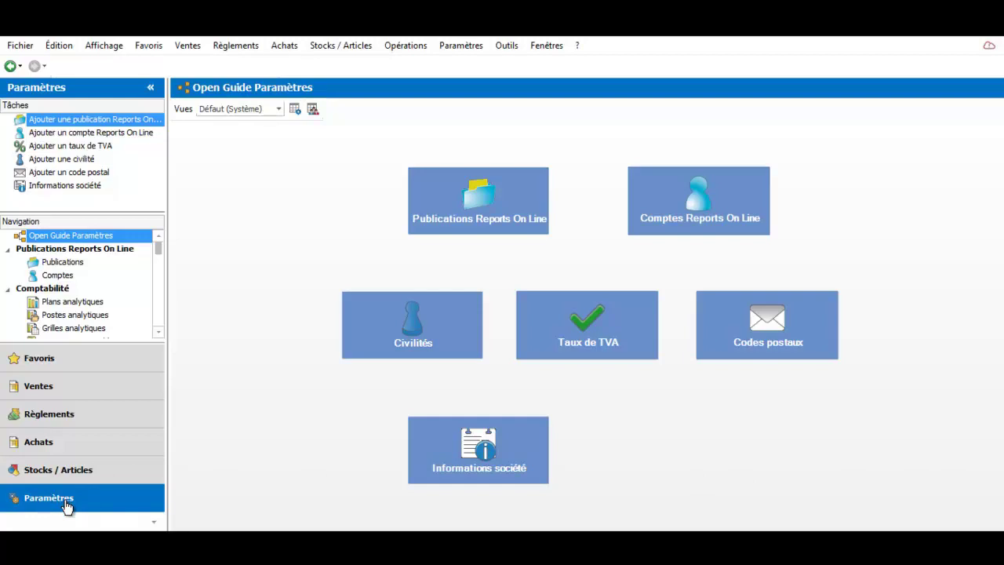
# Open the list of moyens de paiement and review the Nature options and fields of a blank payment method without saving it
pyautogui.click(57, 430)
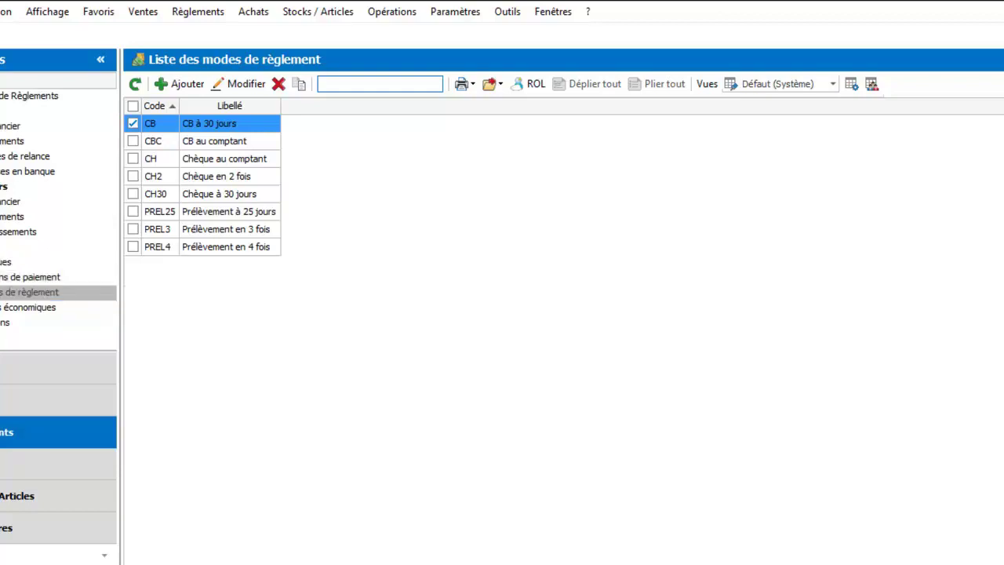
pyautogui.click(63, 277)
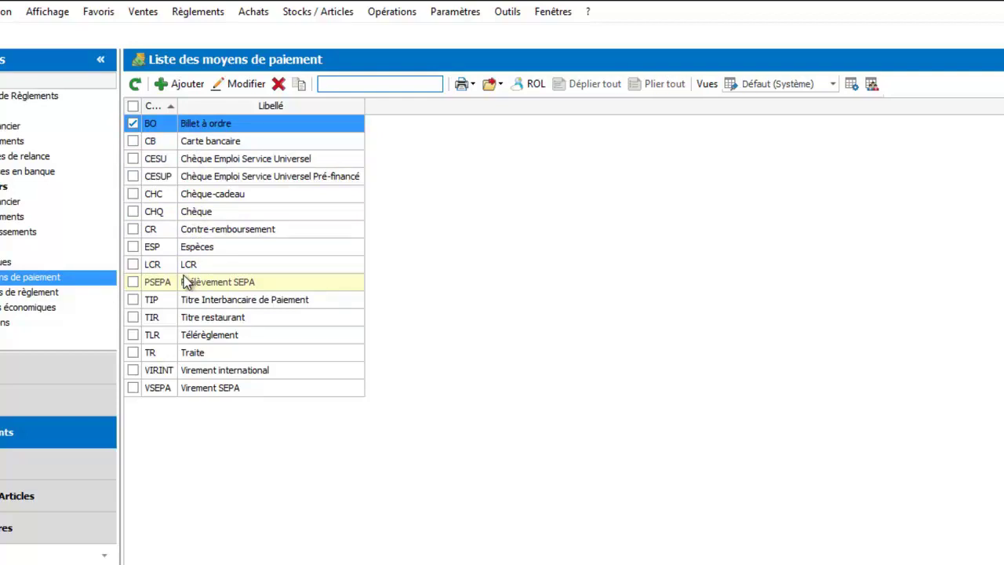
pyautogui.click(177, 83)
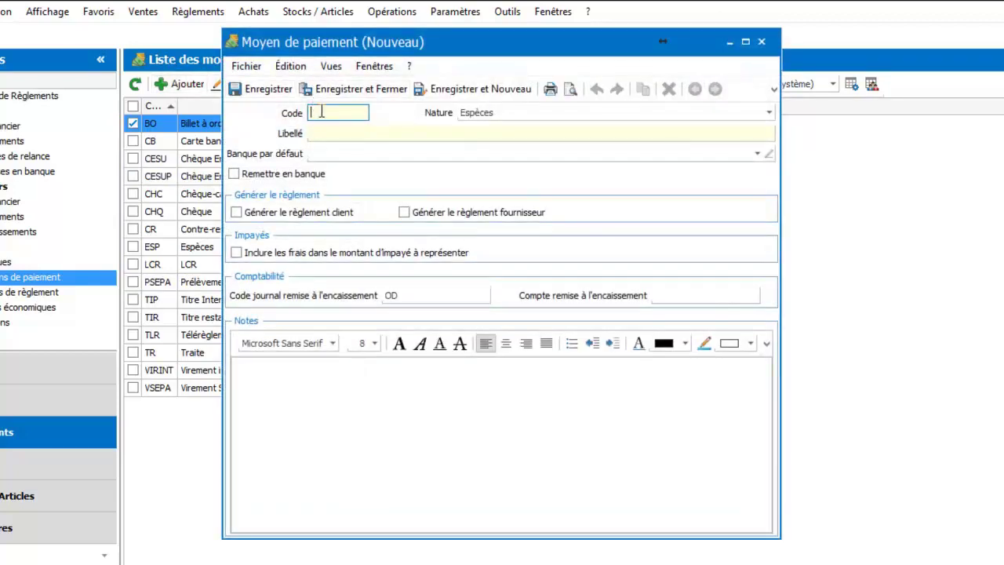
pyautogui.click(470, 112)
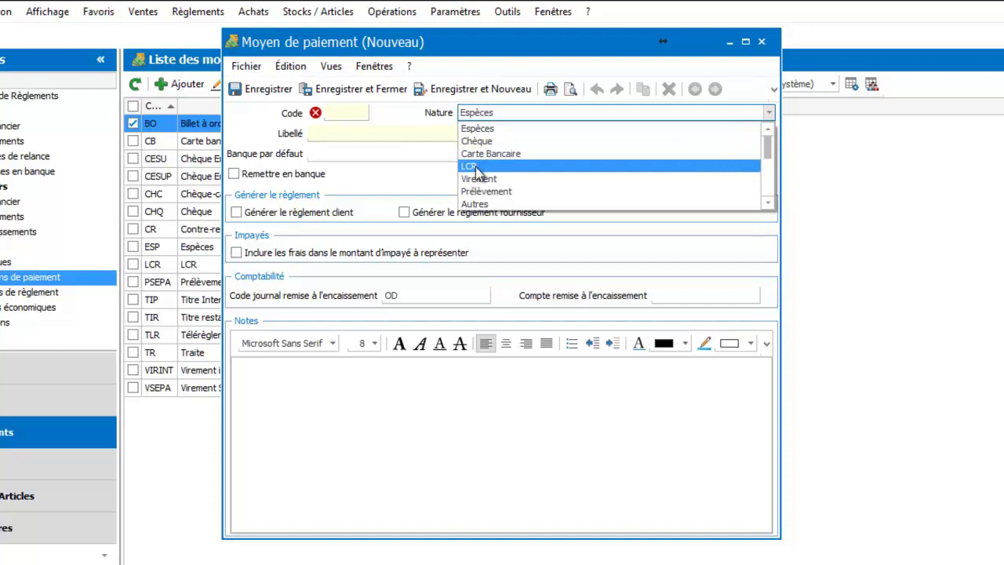
pyautogui.click(416, 132)
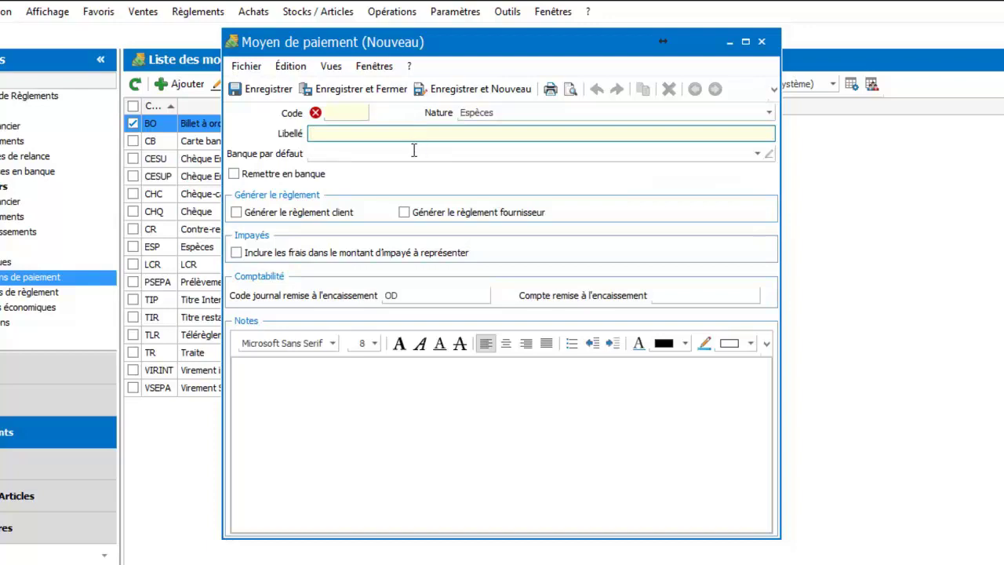
pyautogui.click(413, 151)
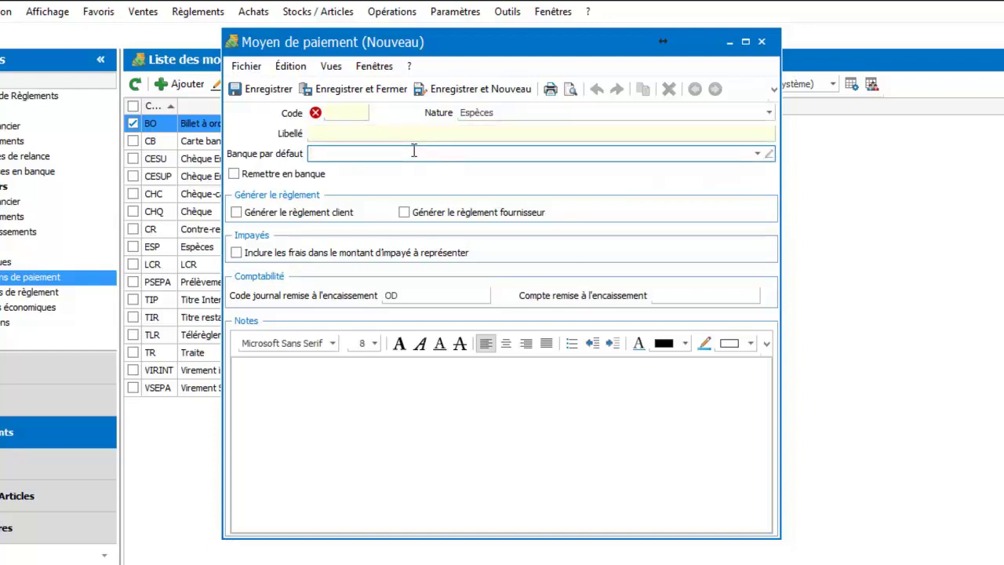
pyautogui.click(763, 43)
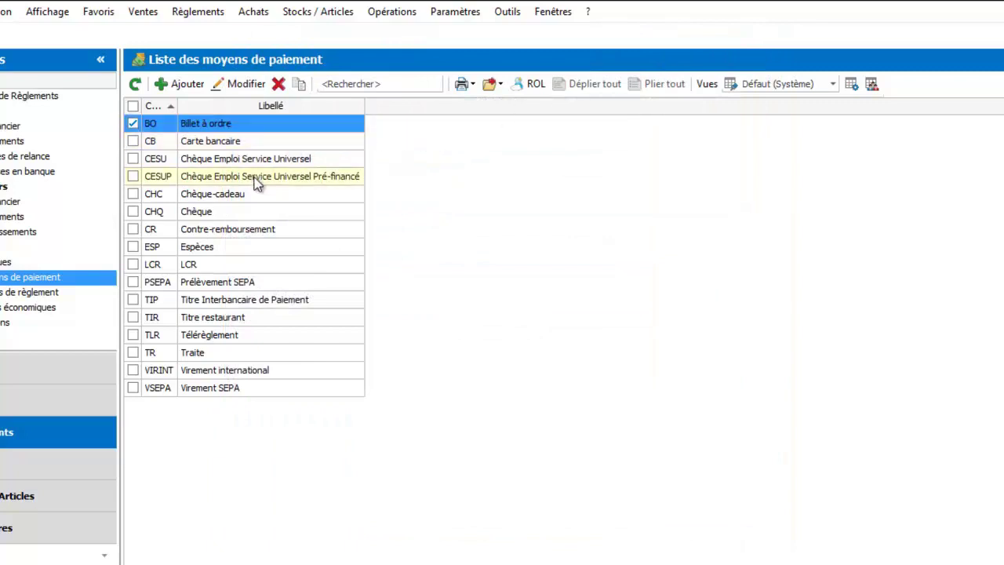
# Open the Traite payment method for review of its settings and close it
pyautogui.click(208, 352)
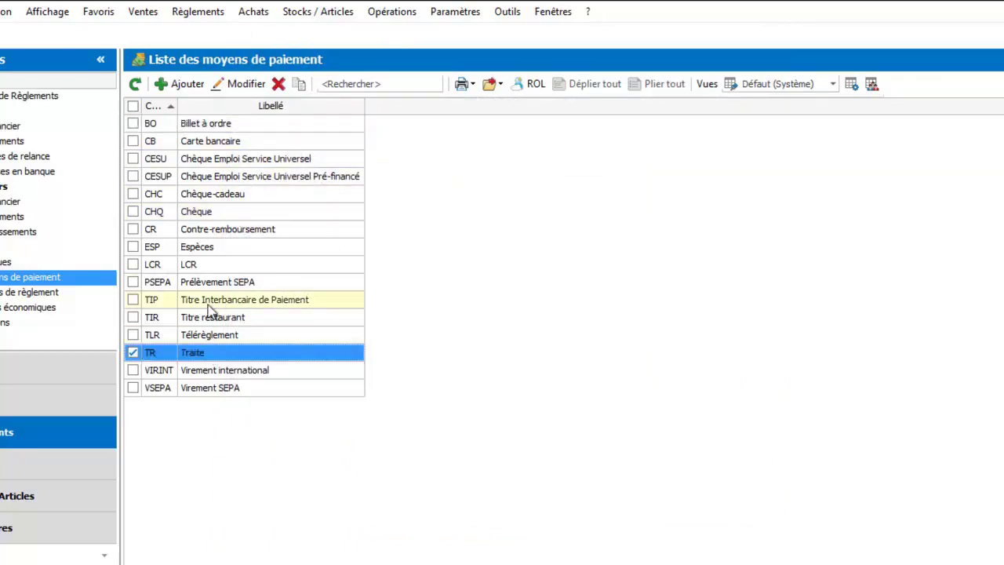
pyautogui.click(246, 84)
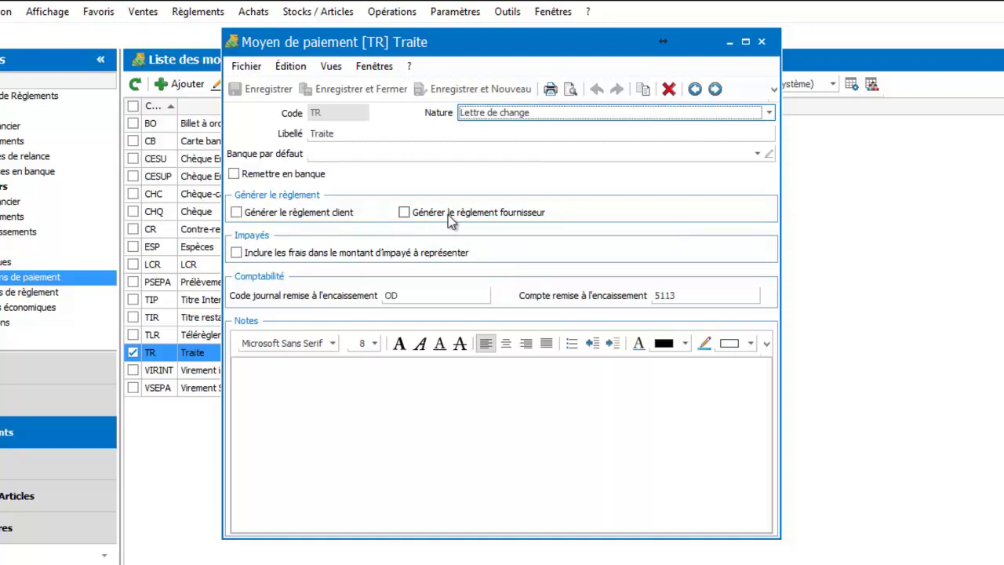
pyautogui.click(761, 42)
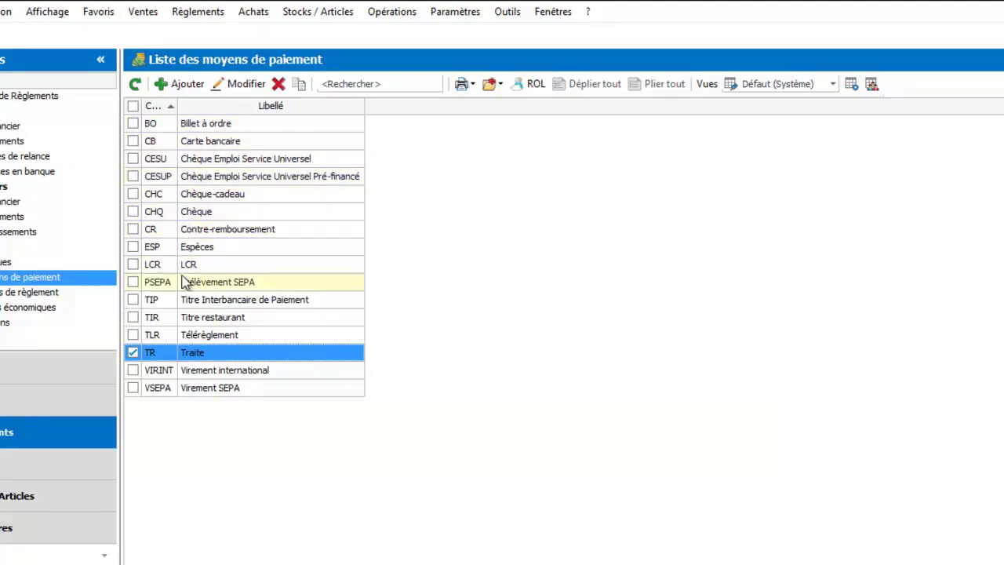
# Create a new mode de règlement with the code T30FM and the label "Traite à 30 jours fin de mois"
pyautogui.click(28, 294)
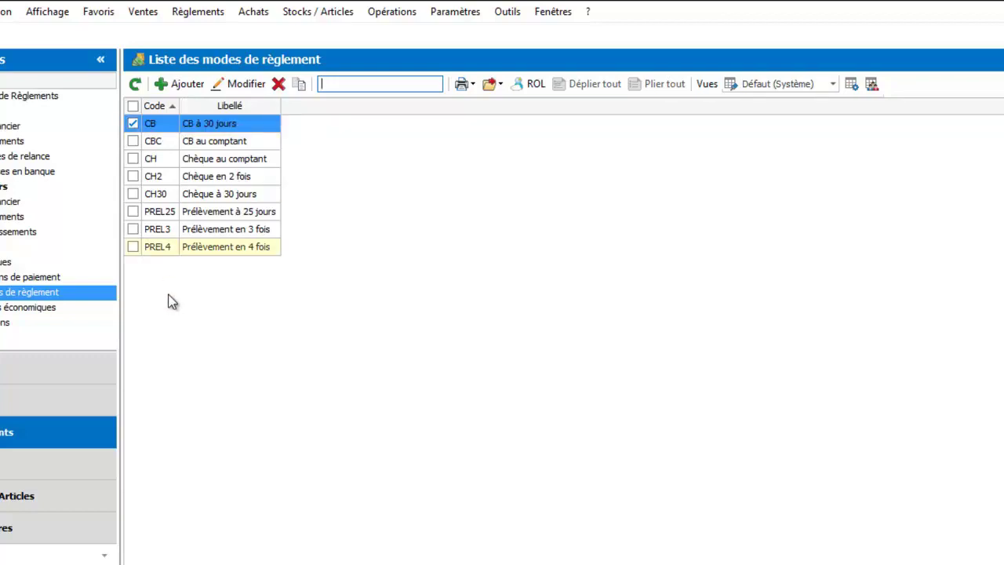
pyautogui.click(185, 89)
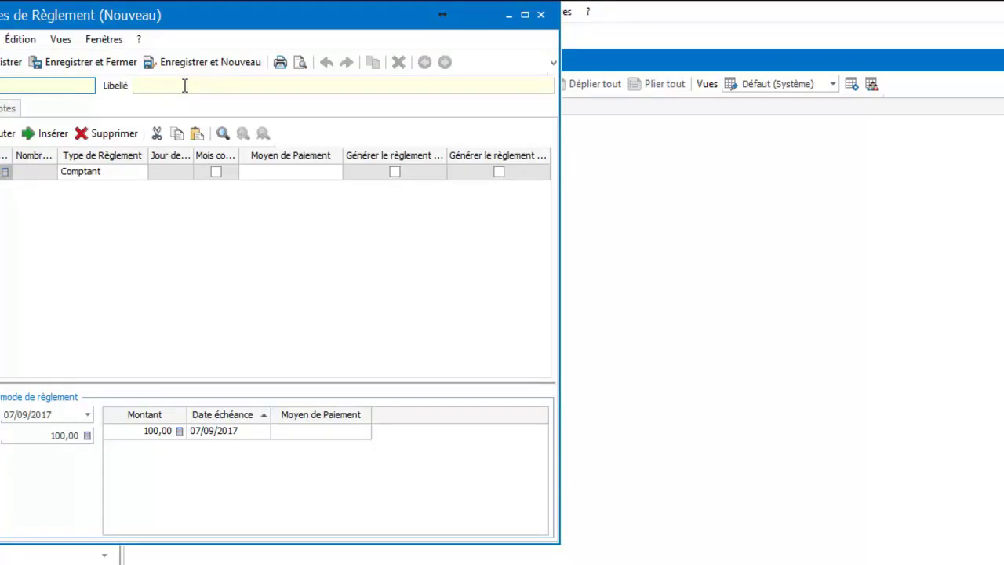
pyautogui.write('0FM1')
pyautogui.press('BackSpace')
pyautogui.click(262, 81)
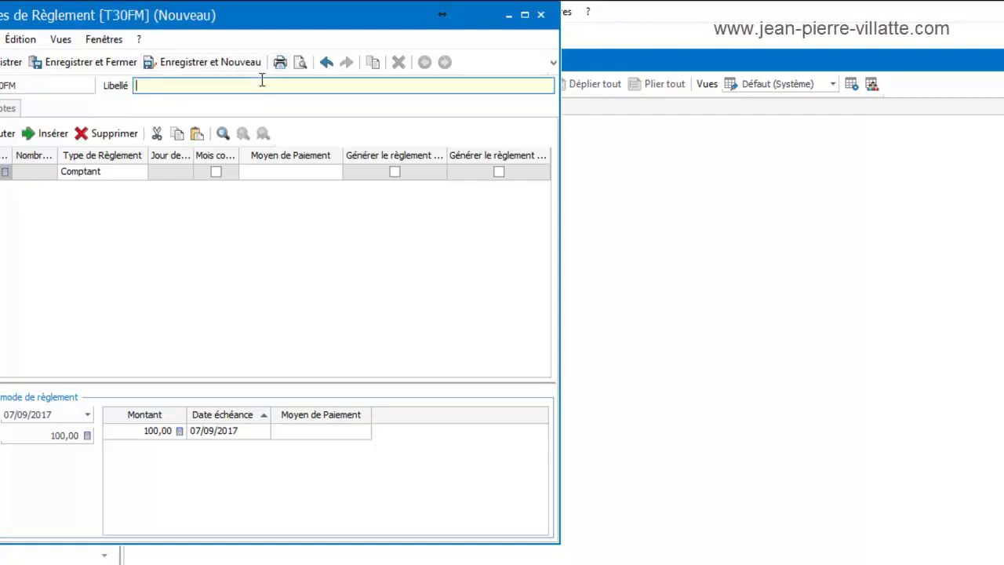
pyautogui.write('Traite ')
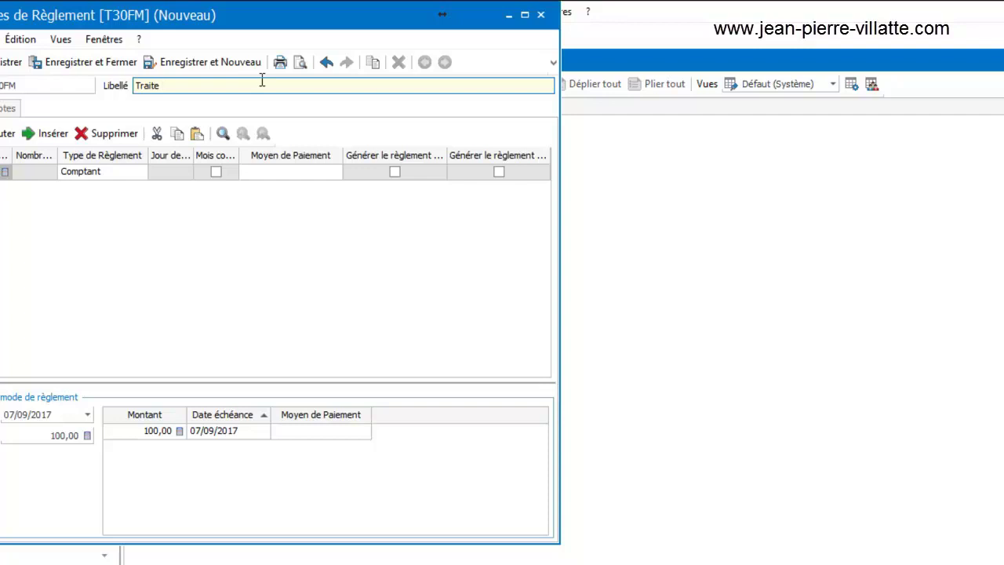
pyautogui.write('à 30 jours fin de mois')
# Set the settlement line's Type de Règlement to Fin de mois and its Moyen de Paiement to Traite
pyautogui.click(102, 169)
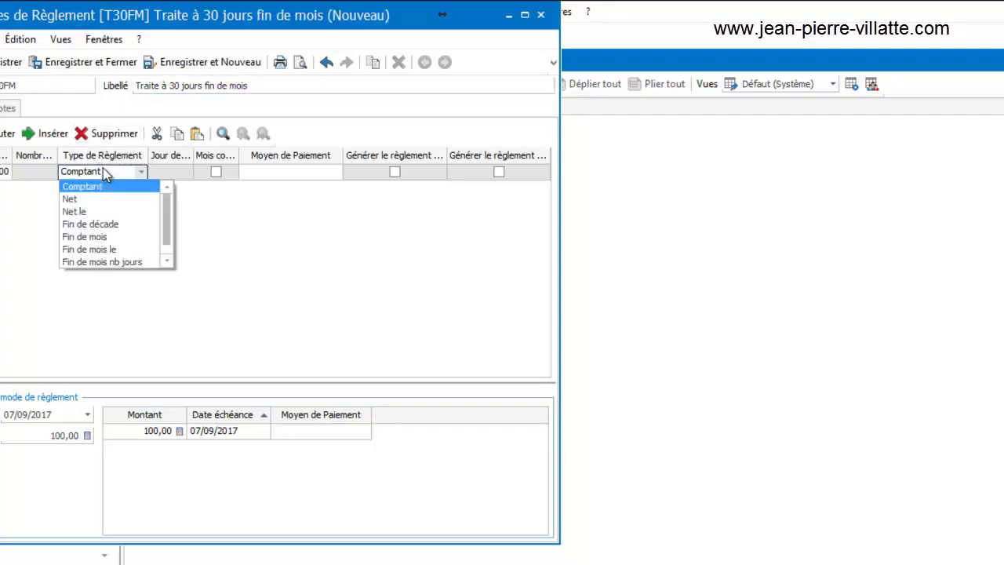
pyautogui.click(102, 236)
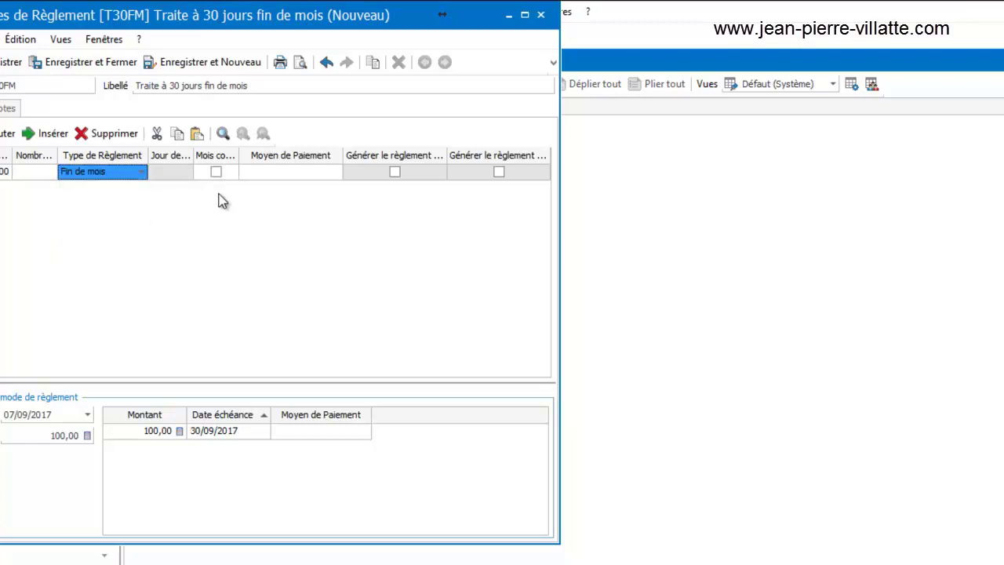
pyautogui.click(257, 172)
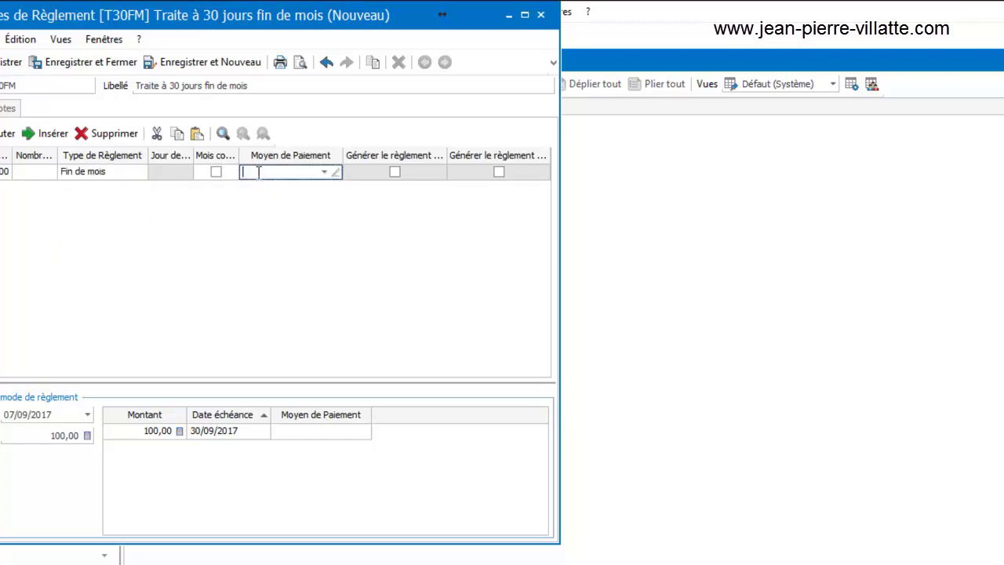
pyautogui.click(325, 172)
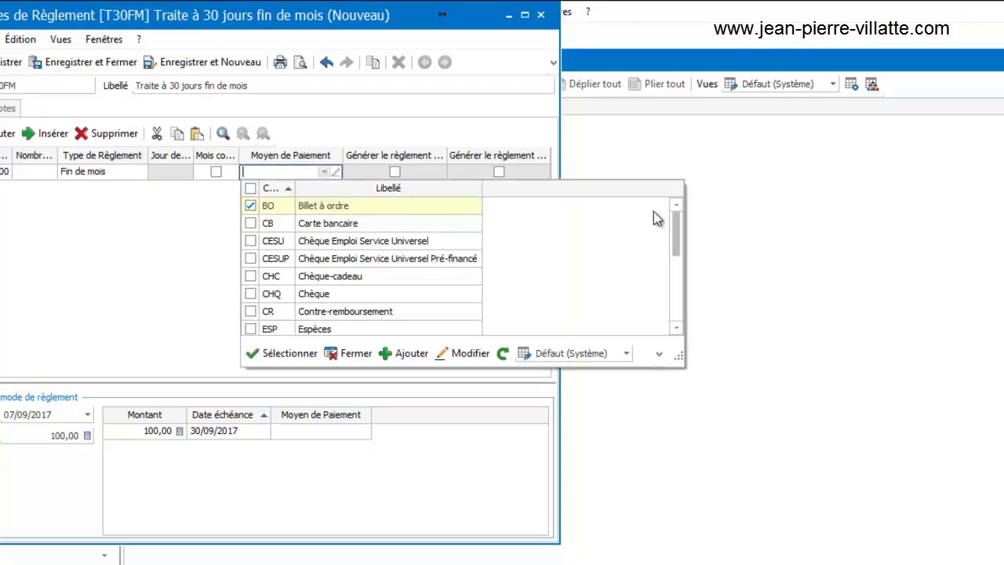
pyautogui.scroll(-3, 657, 218)
pyautogui.click(437, 276)
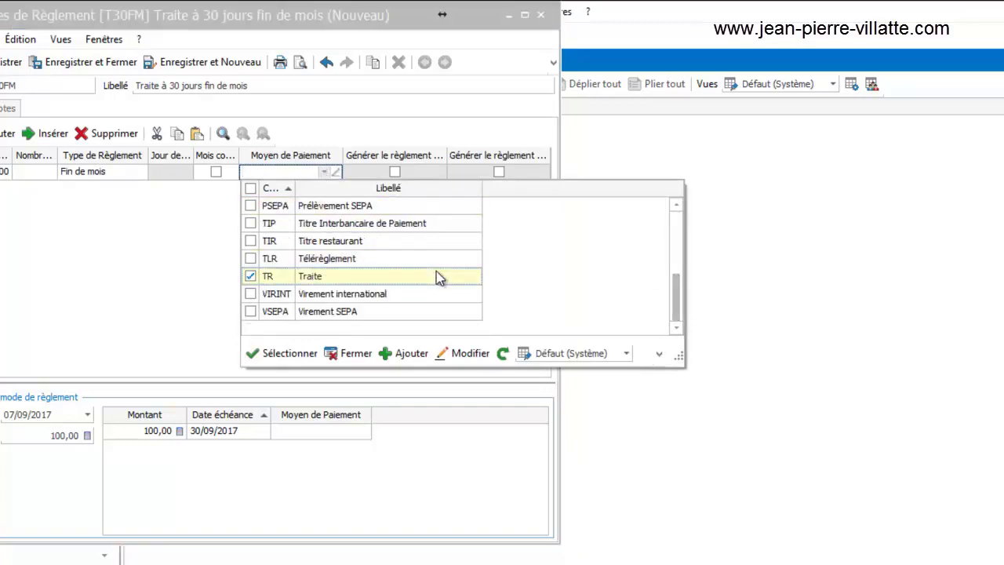
pyautogui.doubleClick(438, 276)
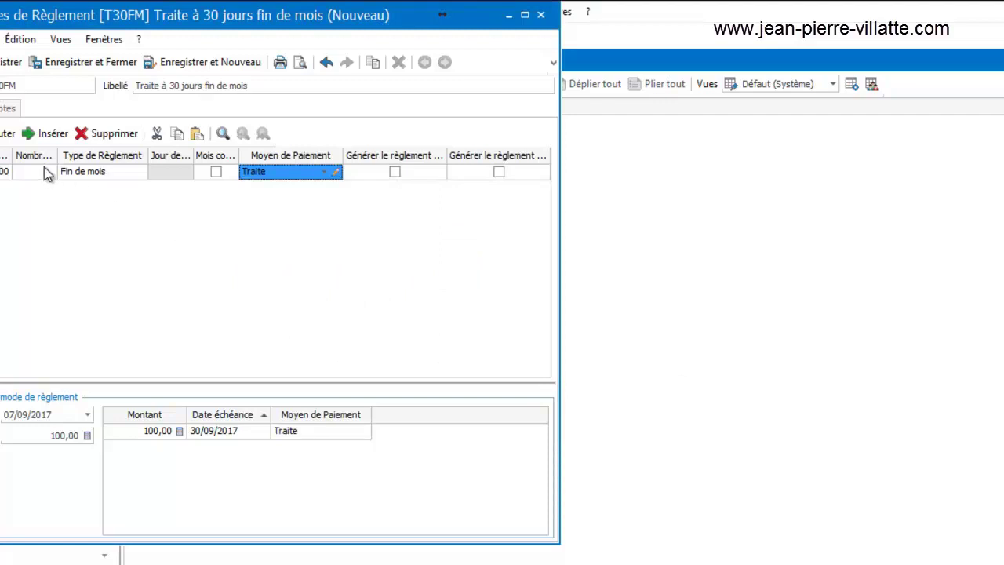
# Maximize the form and set the settlement line's Nombre de jours to 30
pyautogui.click(524, 15)
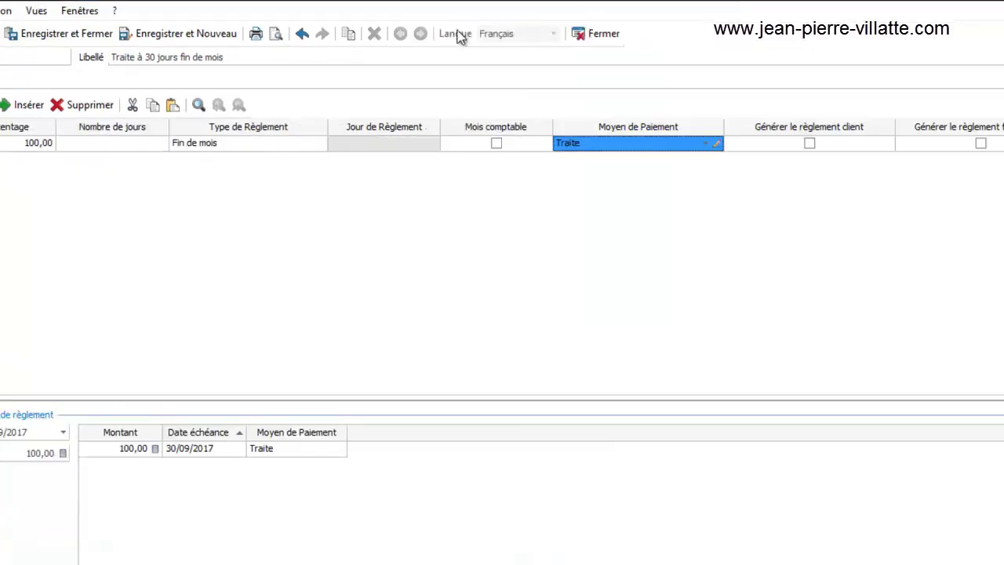
pyautogui.click(122, 143)
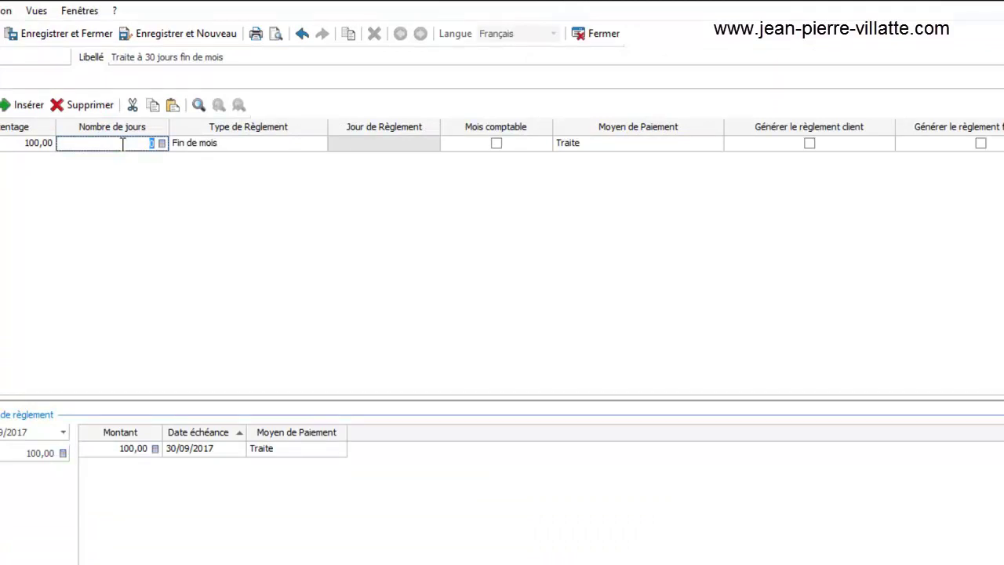
pyautogui.write('30')
pyautogui.press('Tab')
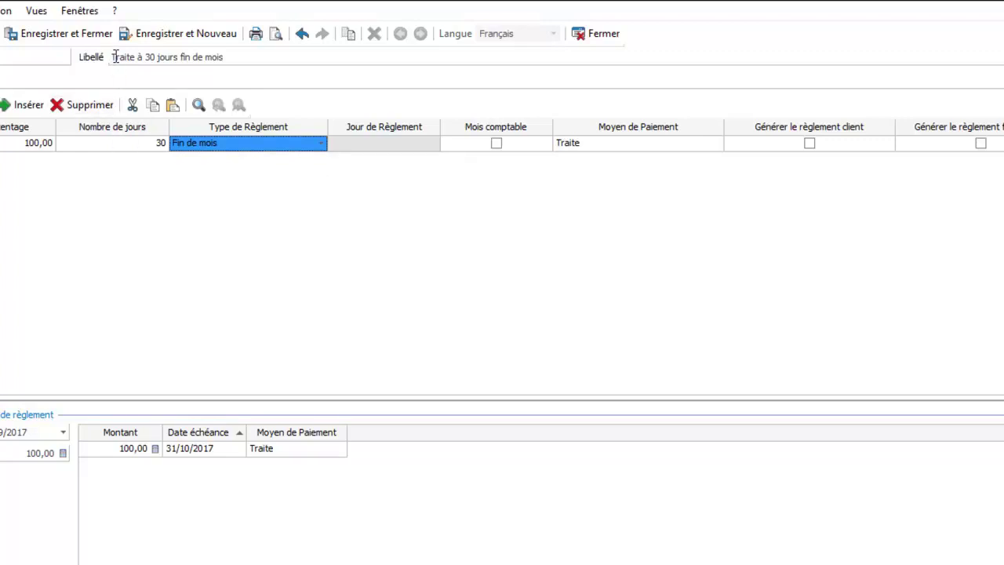
# Enable client and supplier payment generation on the line, and save the record while starting a new mode de règlement
pyautogui.click(809, 143)
pyautogui.click(981, 144)
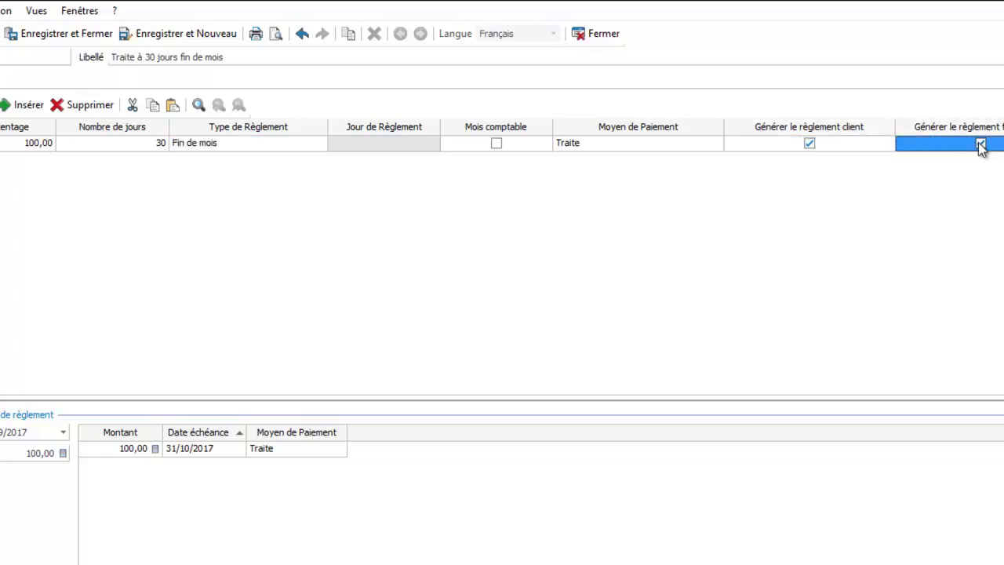
pyautogui.click(980, 145)
pyautogui.click(980, 145)
pyautogui.click(182, 39)
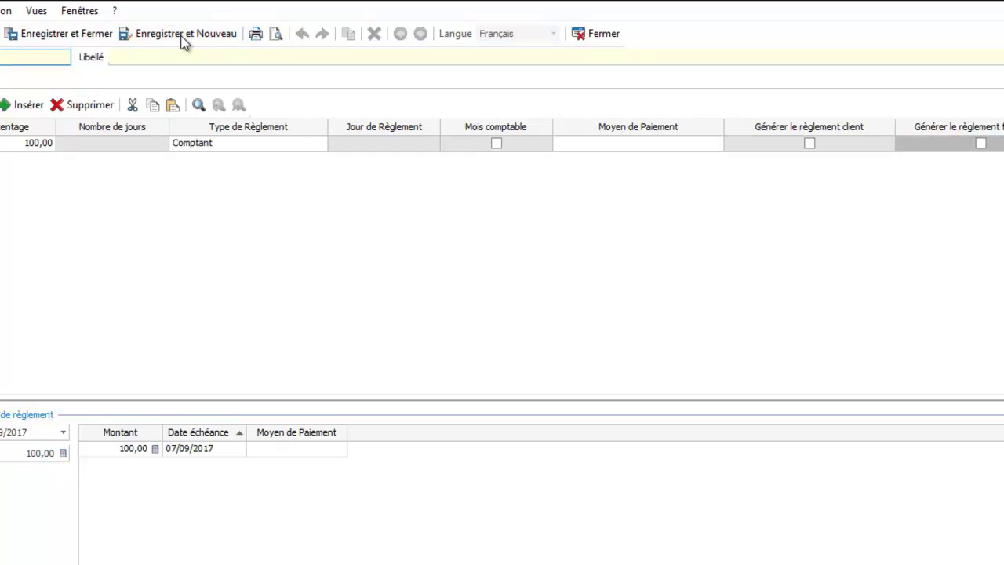
pyautogui.click(182, 36)
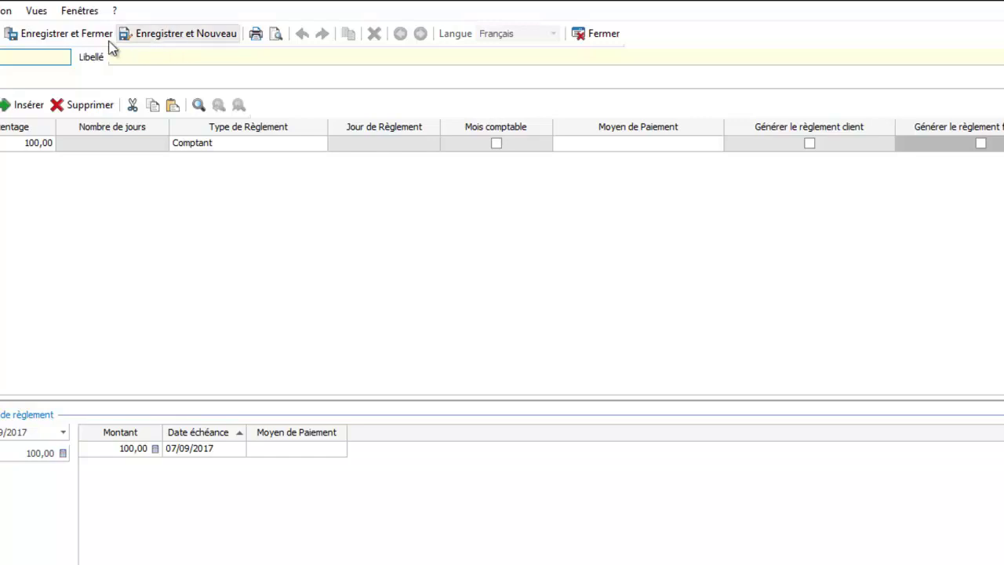
# Give the new mode de règlement the code T60F10 and the label "Traite à 60 jours fin de mois le 10"
pyautogui.click(146, 55)
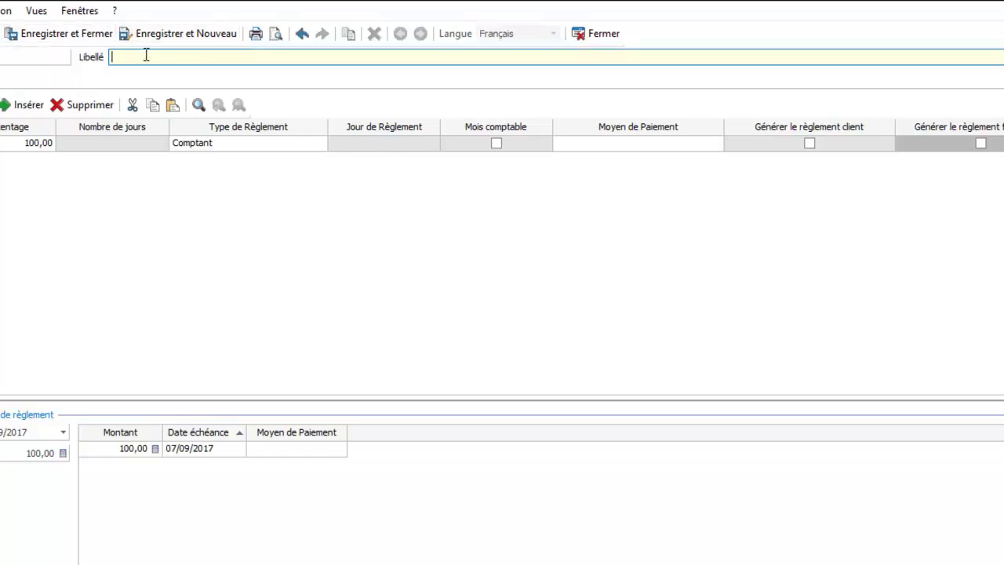
pyautogui.write('Traite à')
pyautogui.write(' 30 ')
pyautogui.write('jours fin d')
pyautogui.write('e mois le 1')
pyautogui.write('0')
# Set the settlement line to Fin de mois le with 30 for Nombre de jours and 10 for Jour de Règlement
pyautogui.click(238, 142)
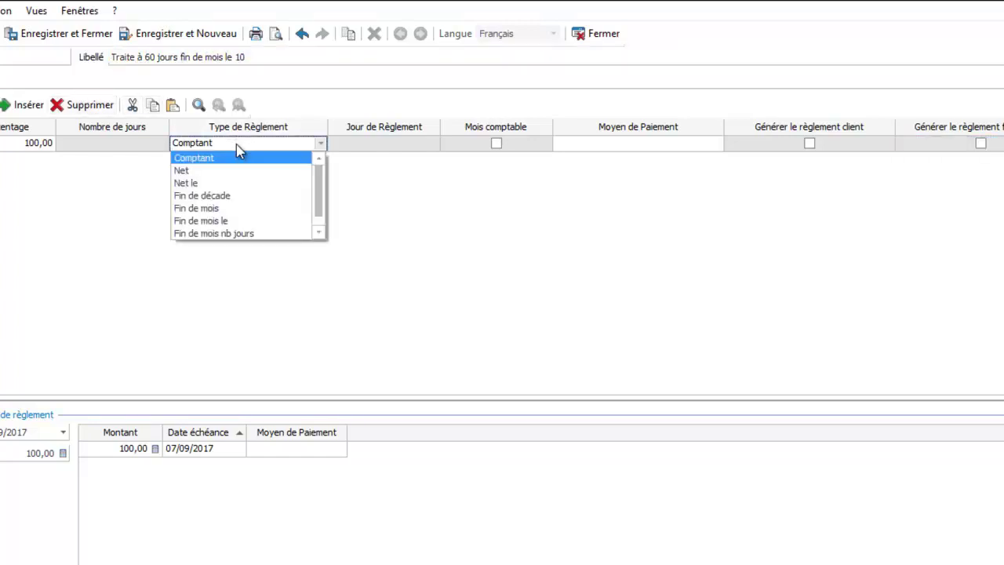
pyautogui.click(229, 221)
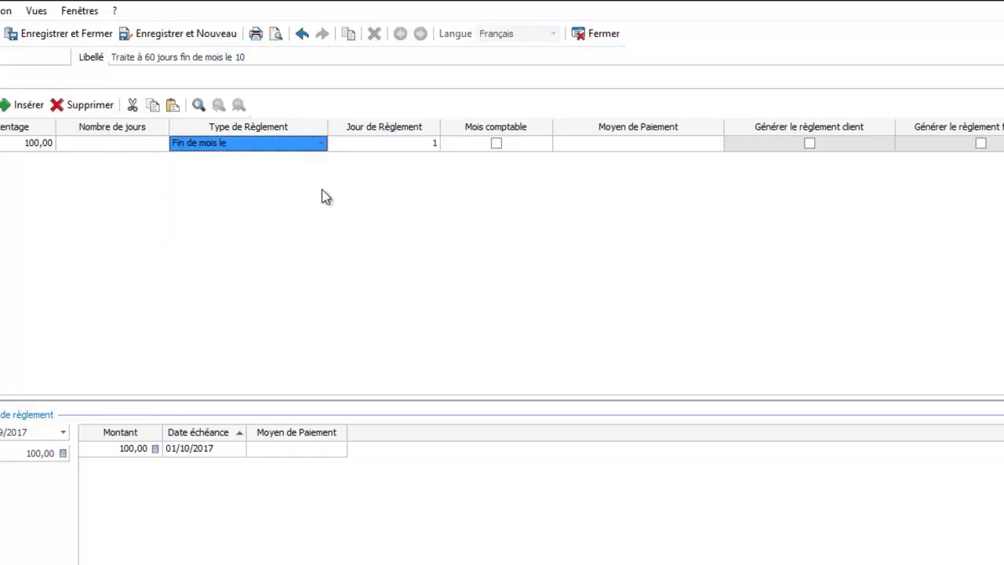
pyautogui.click(137, 146)
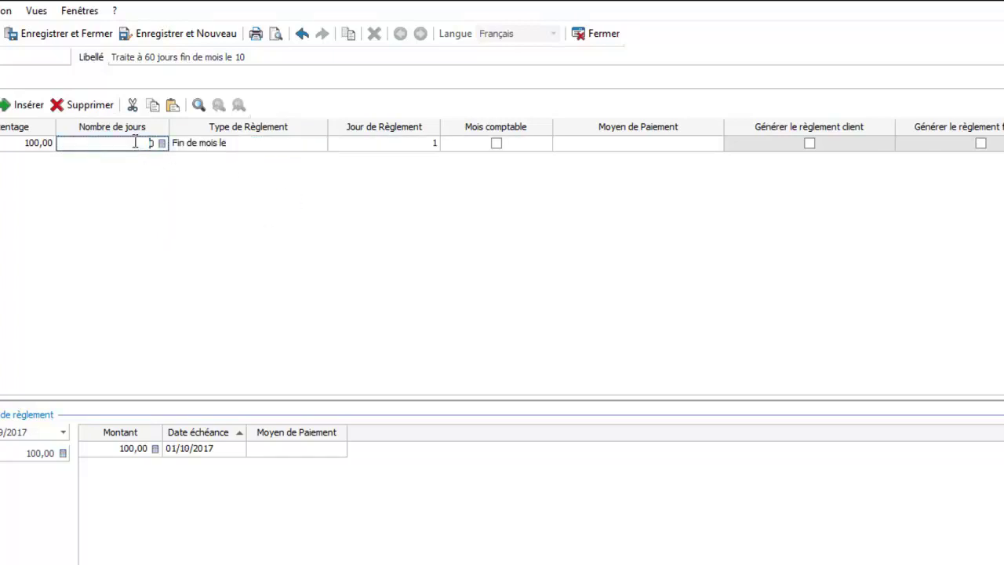
pyautogui.write('30')
pyautogui.press('Tab')
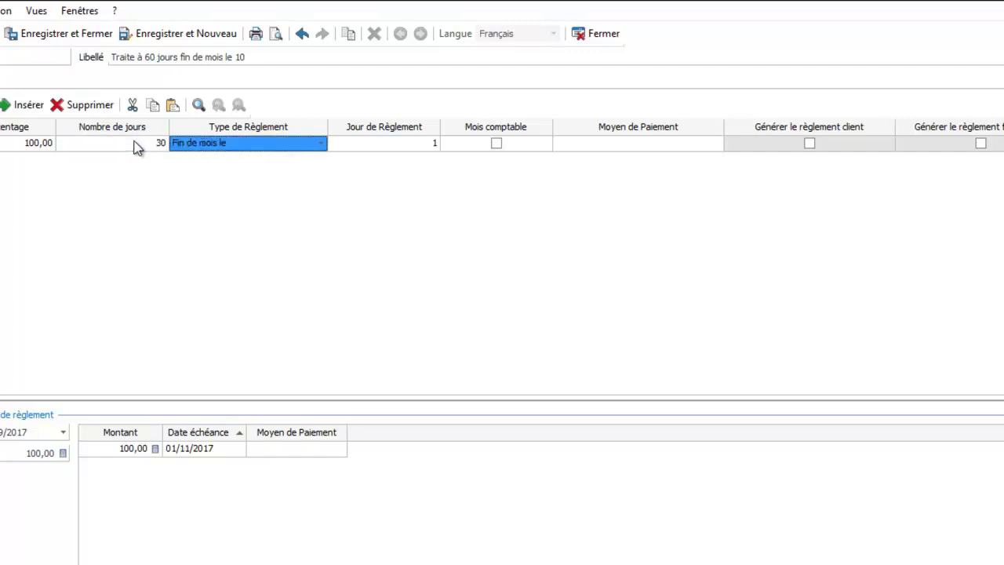
pyautogui.click(393, 143)
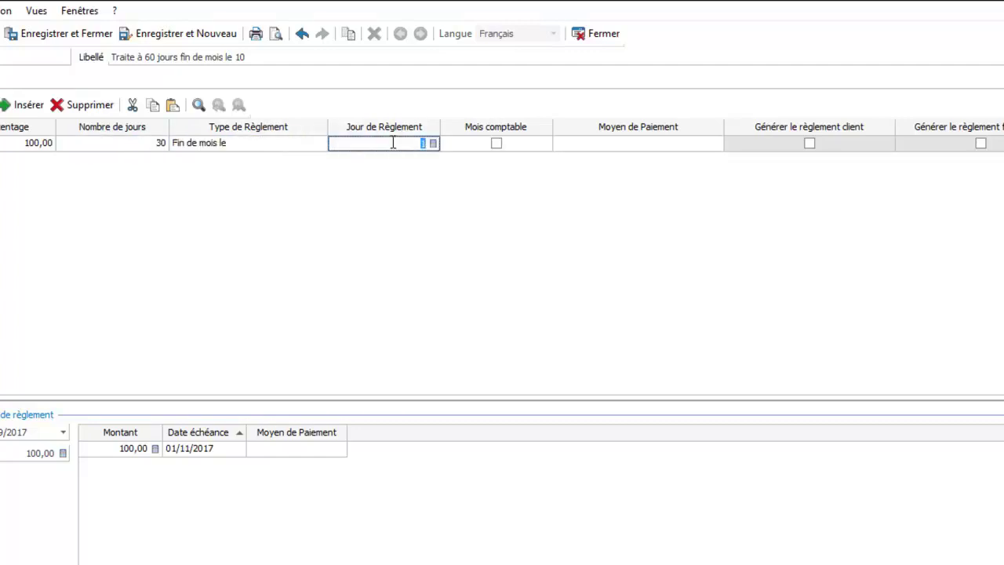
pyautogui.write('10')
pyautogui.press('Tab')
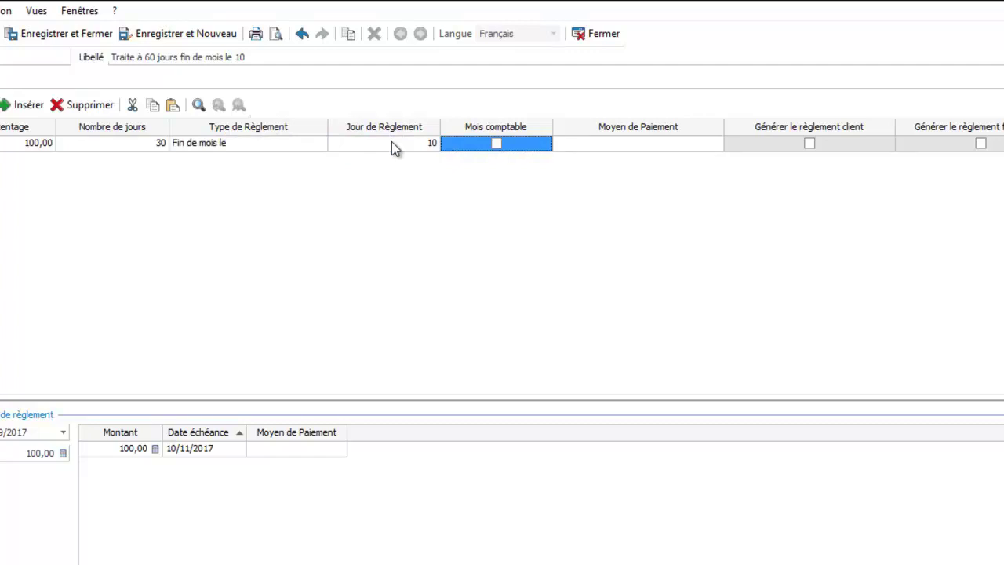
# Assign Traite as the line's Moyen de Paiement with supplier payment generation enabled, and save and close the record
pyautogui.click(690, 147)
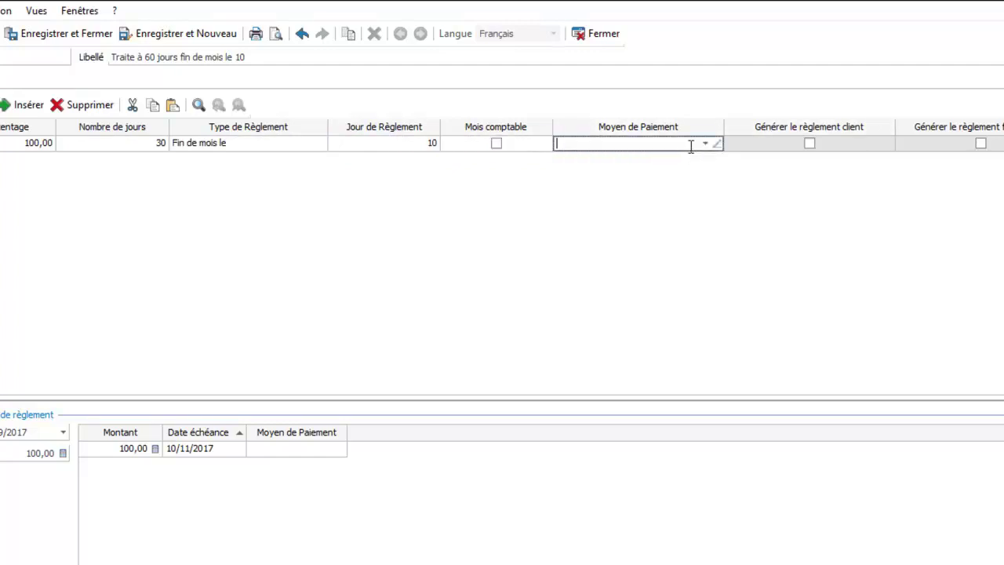
pyautogui.click(705, 144)
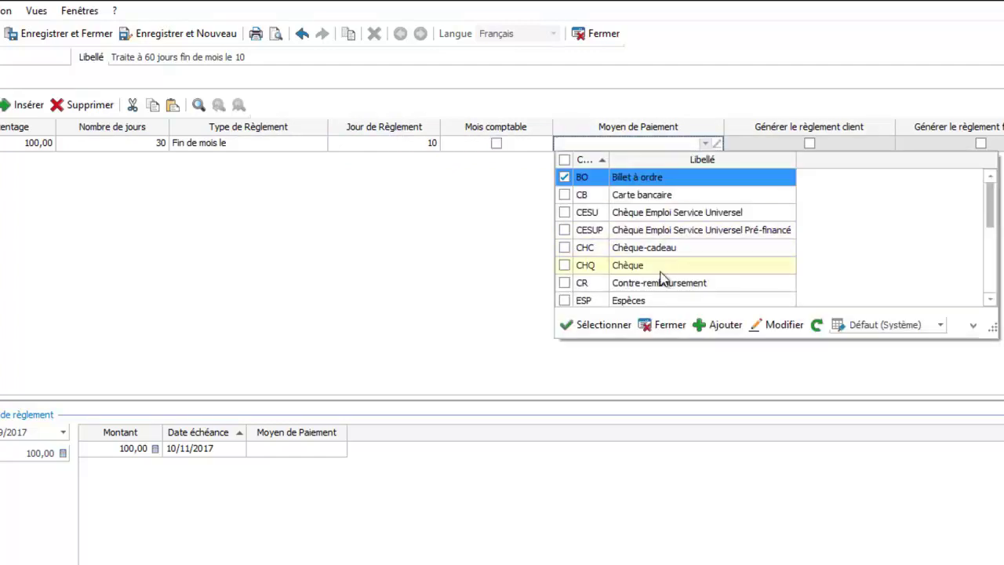
pyautogui.scroll(-5, 784, 261)
pyautogui.doubleClick(773, 253)
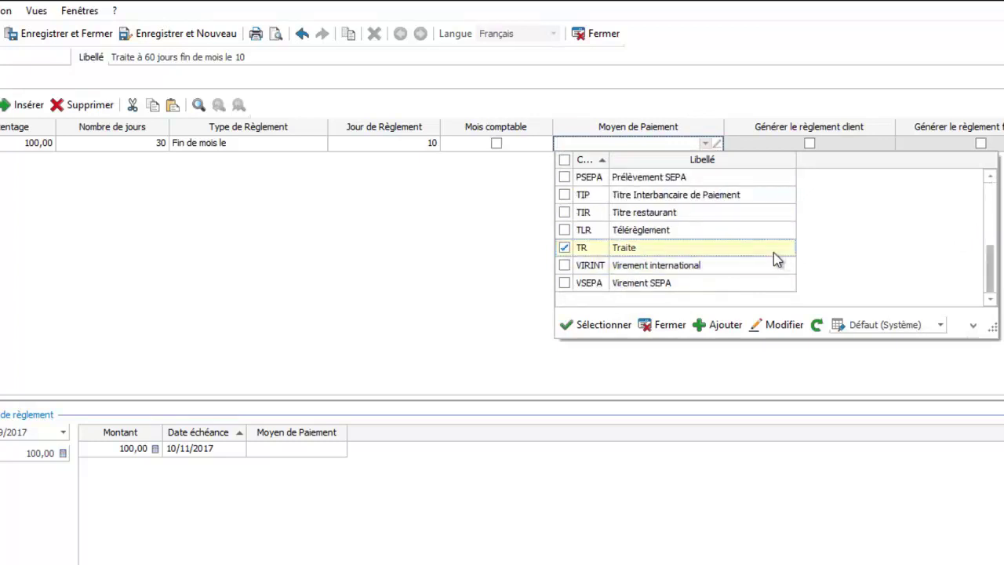
pyautogui.click(981, 144)
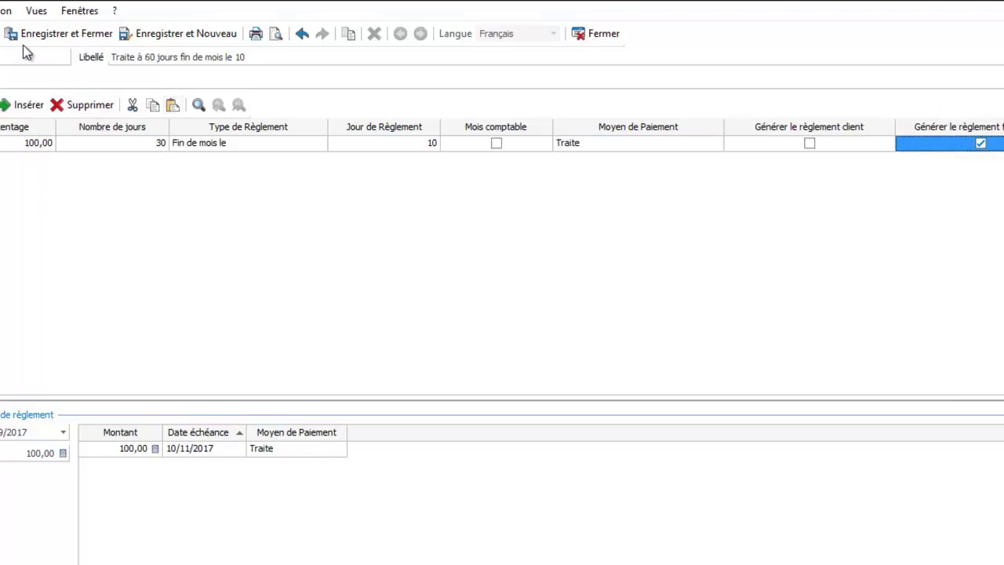
pyautogui.click(71, 36)
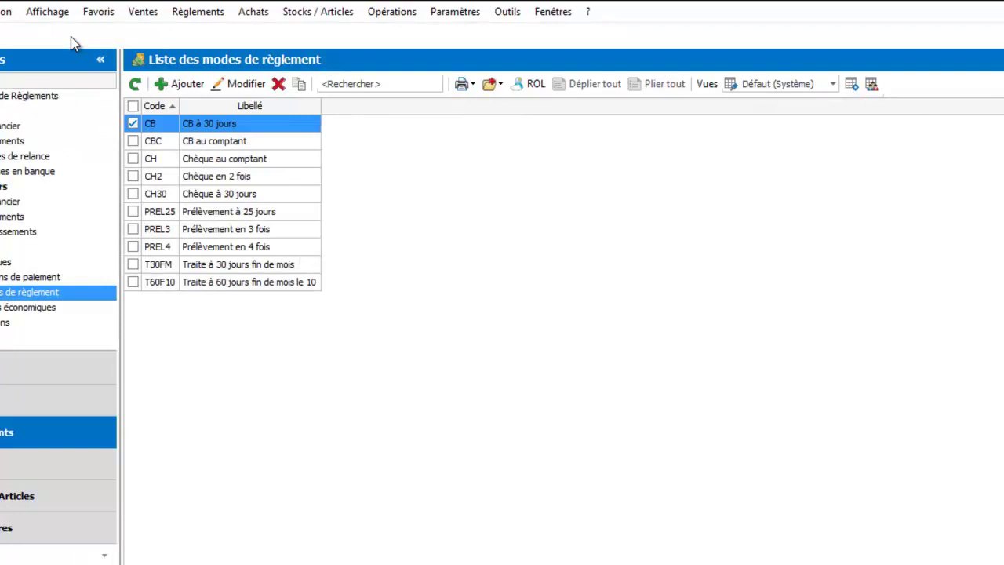